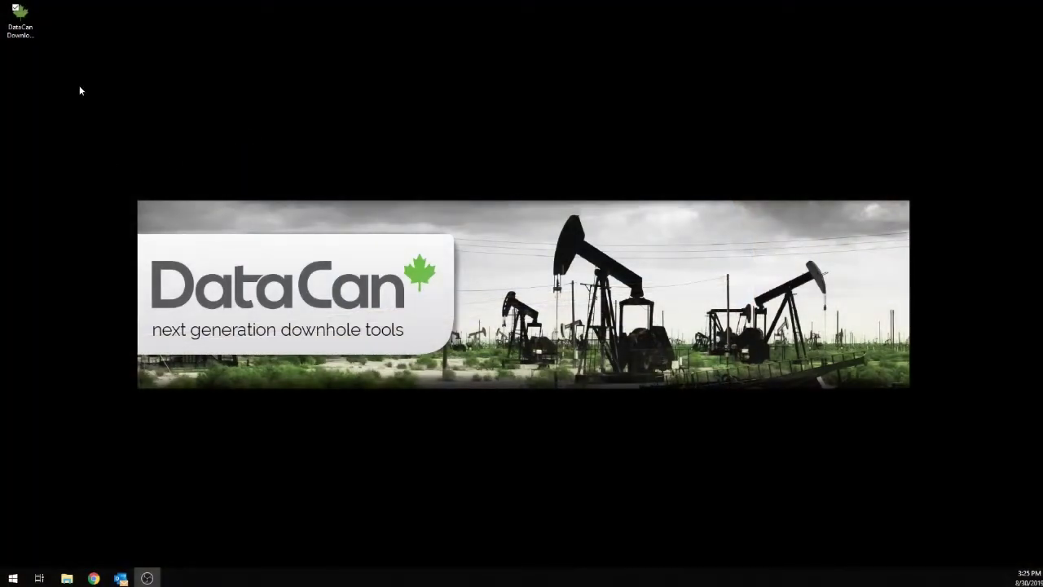
# Launch DataCan Download Software, connect to the gauge over the download cable, and show its program settings.
pyautogui.doubleClick(27, 26)
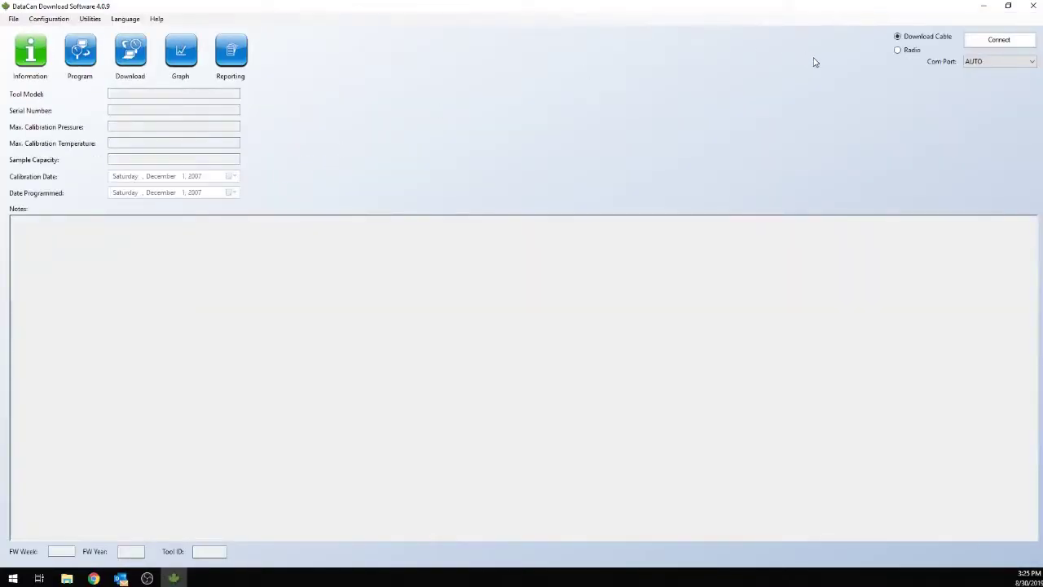
pyautogui.click(991, 44)
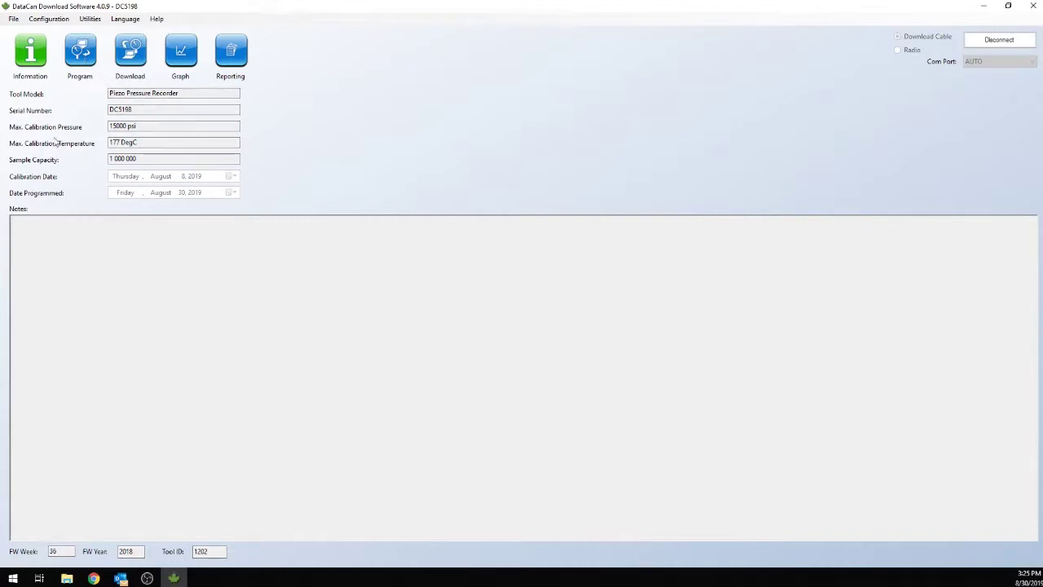
pyautogui.click(82, 53)
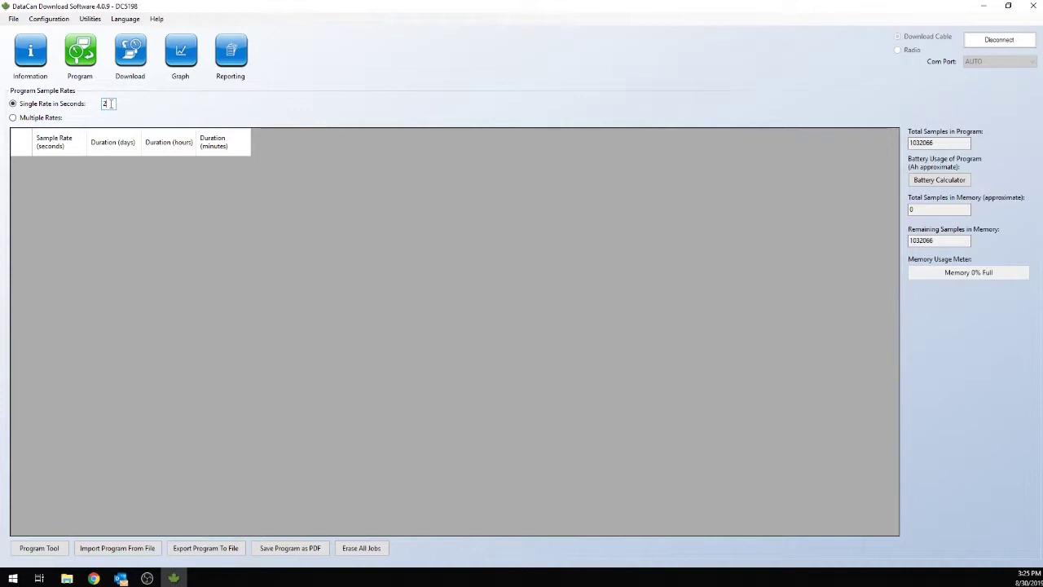
pyautogui.press('BackSpace')
pyautogui.write('30')
pyautogui.press('BackSpace')
# Switch the gauge program from a single sample rate to multiple rates.
pyautogui.click(23, 118)
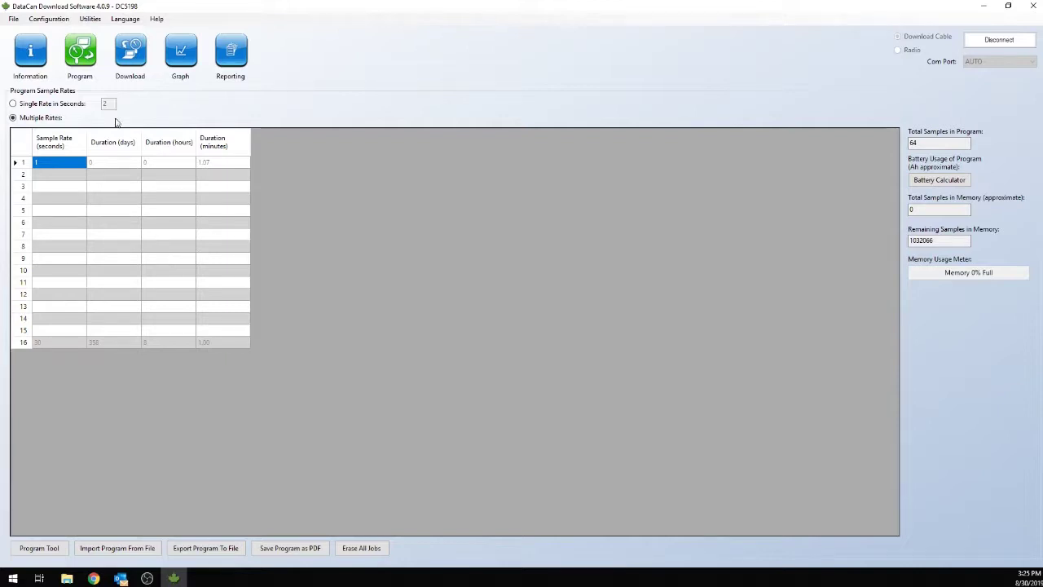
pyautogui.click(91, 20)
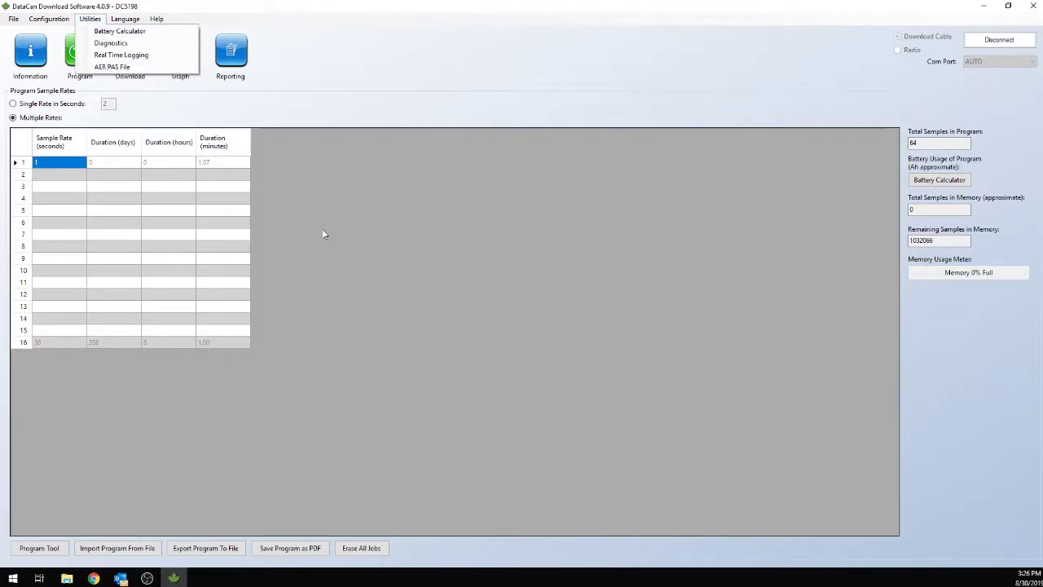
pyautogui.click(343, 252)
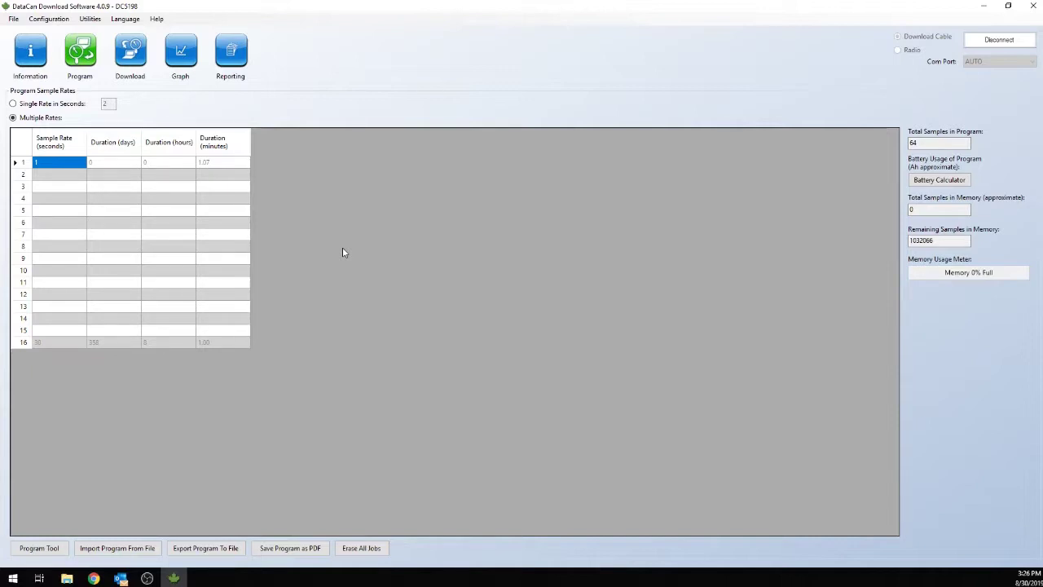
# Set program step 2 to a sample rate of 2 seconds for a duration of 1 day.
pyautogui.click(122, 179)
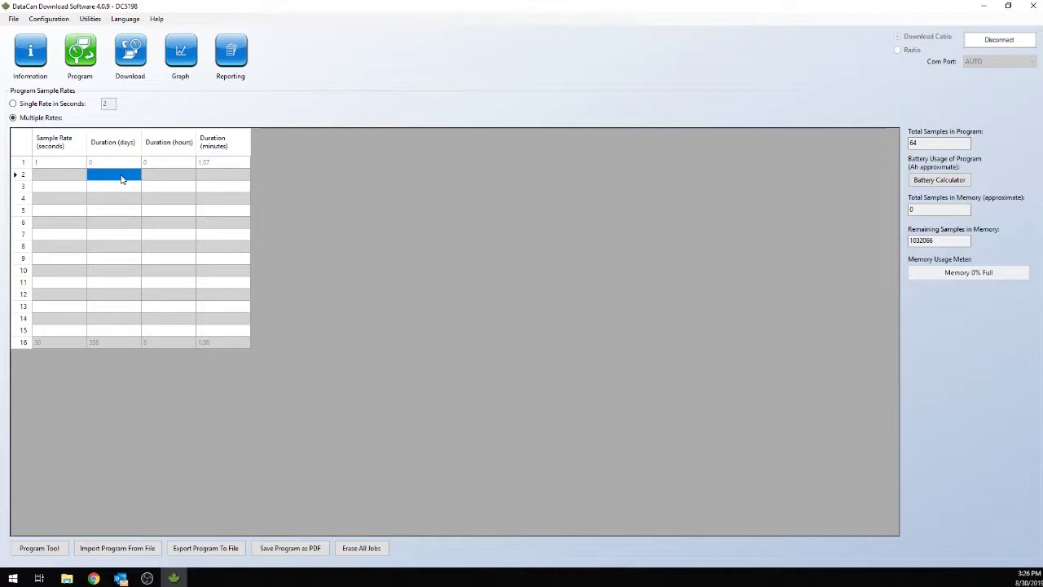
pyautogui.write('1')
pyautogui.click(58, 177)
pyautogui.write('2')
# Set program step 3 to a sample rate of 30 seconds for a duration of 30 days.
pyautogui.click(120, 190)
pyautogui.write('30')
pyautogui.click(61, 191)
pyautogui.write('30')
pyautogui.click(174, 274)
# Program the tool with the entered rates and fill in the programmer's initials on the gauge program sheet.
pyautogui.click(43, 548)
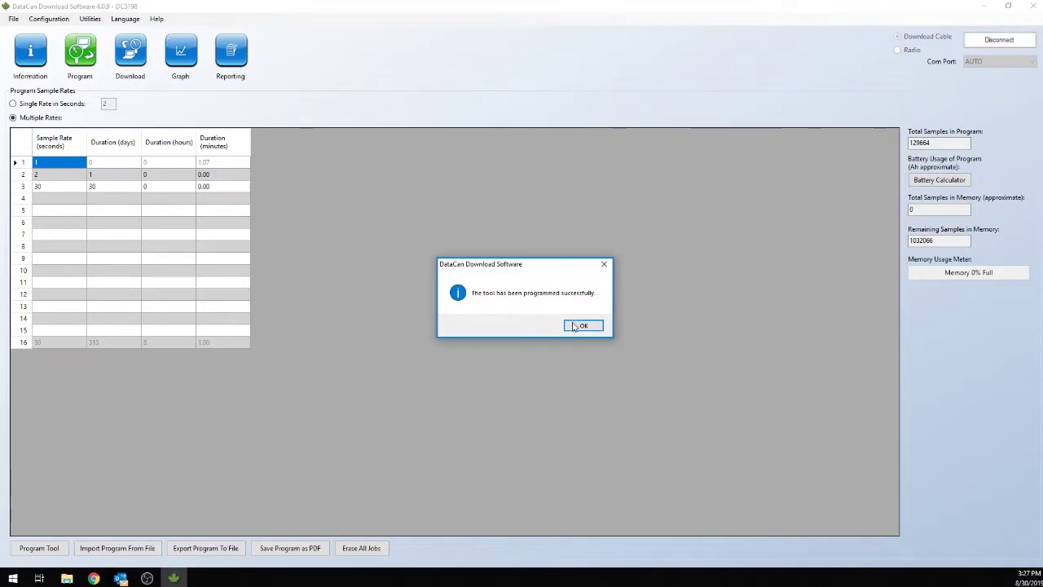
pyautogui.click(577, 326)
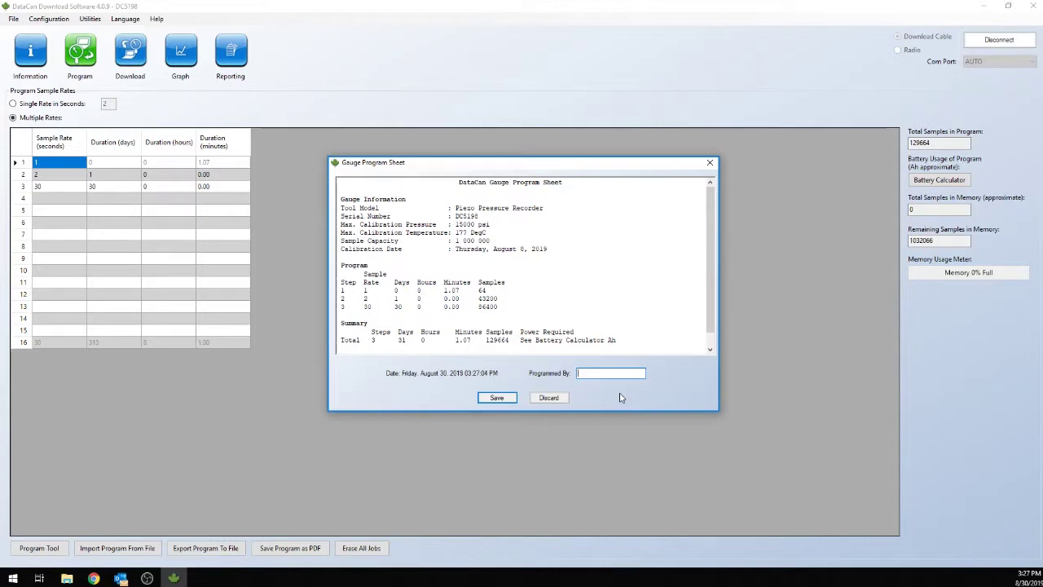
pyautogui.write('CB')
# Save the gauge program sheet to the Desktop as a PDF named CB3.
pyautogui.click(507, 400)
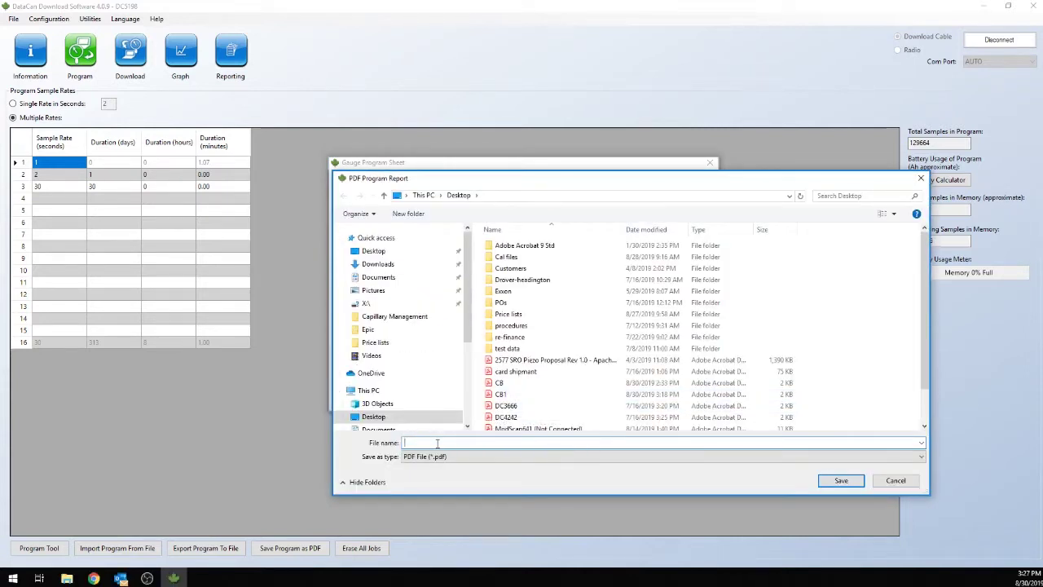
pyautogui.write('CB2')
pyautogui.press('BackSpace')
pyautogui.write('3')
pyautogui.click(840, 480)
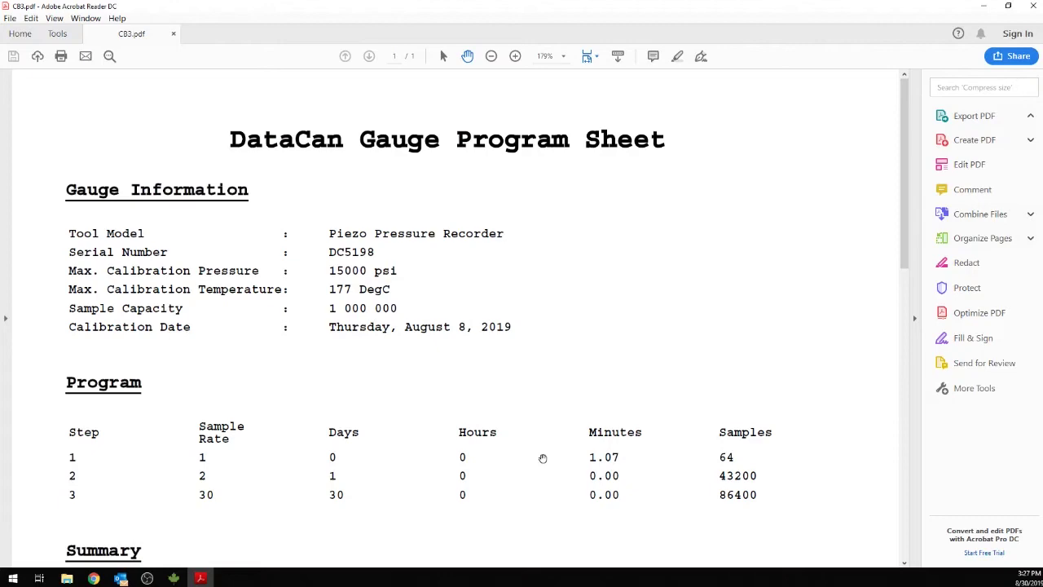
# Review and close the CB3 program sheet PDF, and disconnect the gauge from the software.
pyautogui.scroll(-3, 619, 372)
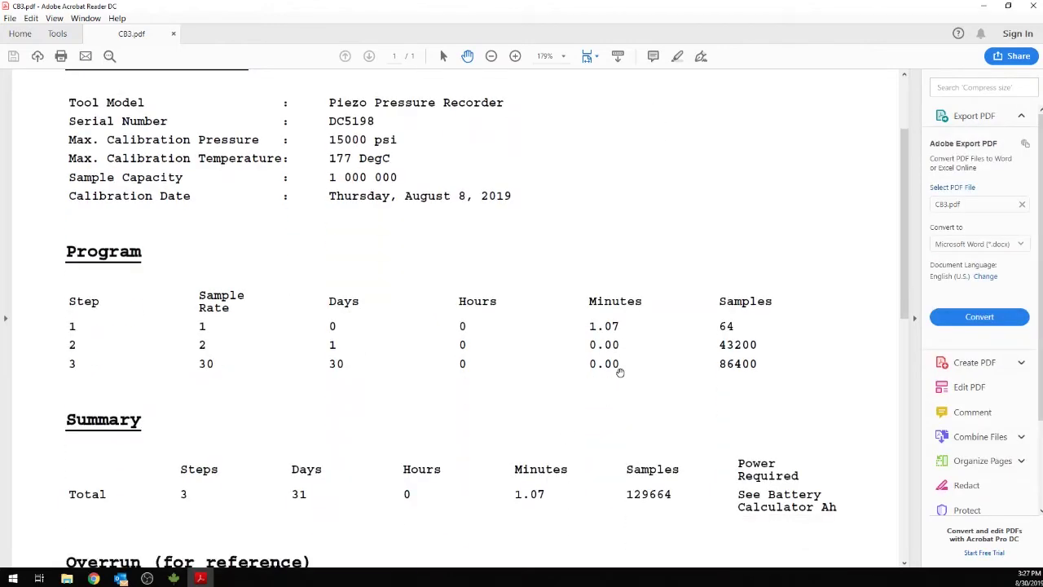
pyautogui.scroll(3, 620, 373)
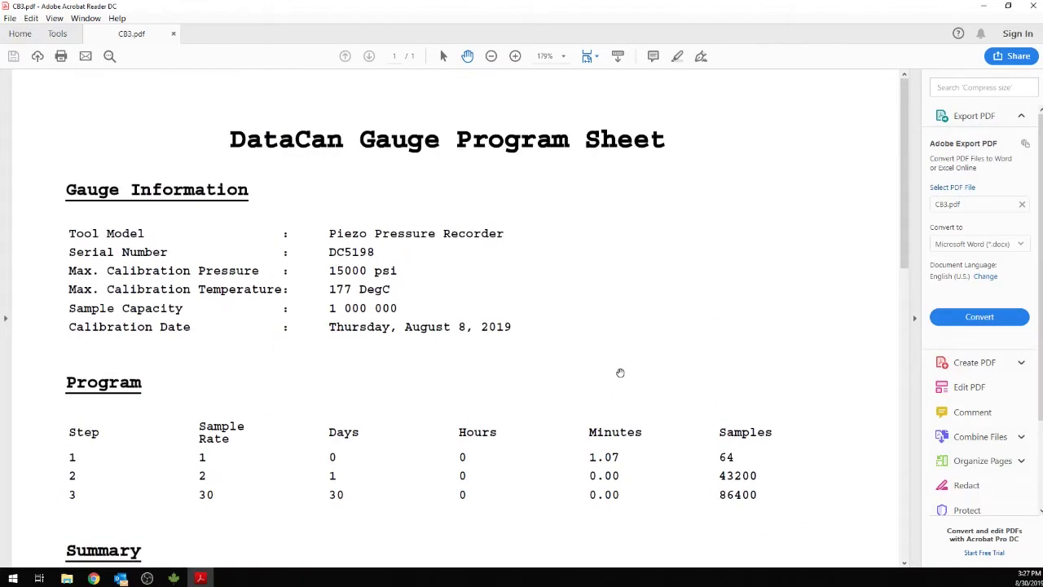
pyautogui.click(1029, 6)
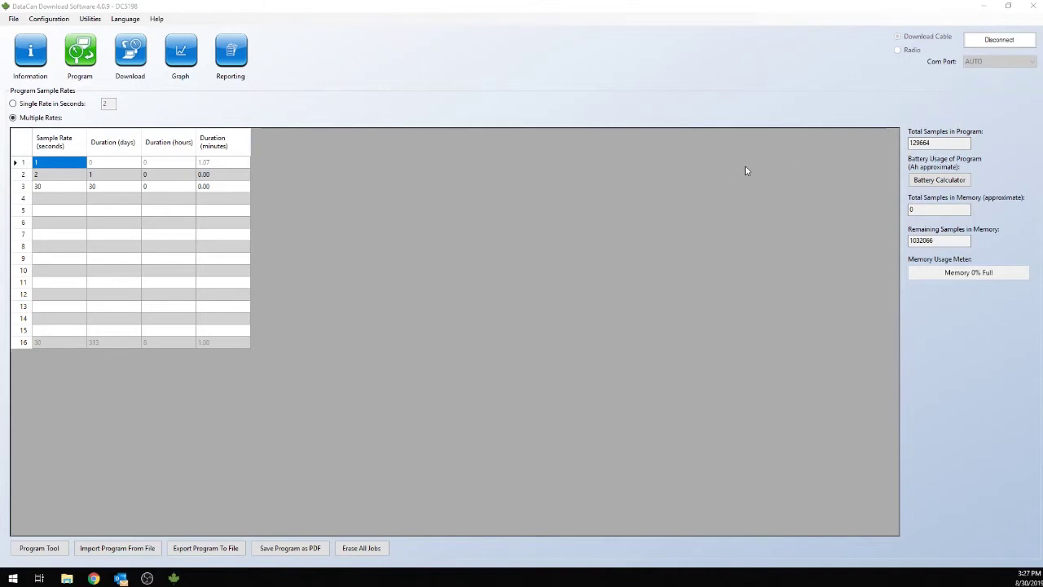
pyautogui.click(995, 39)
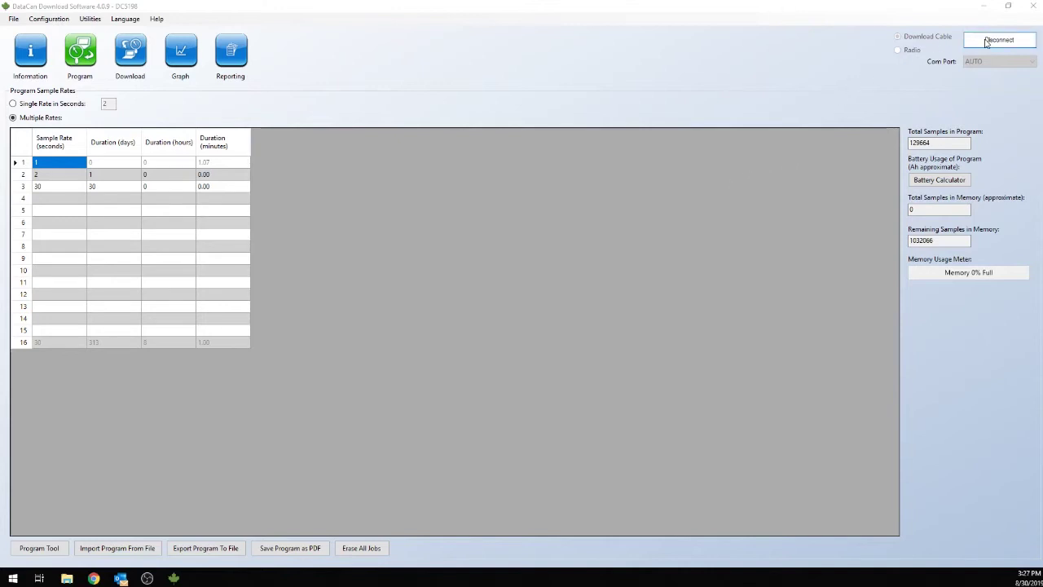